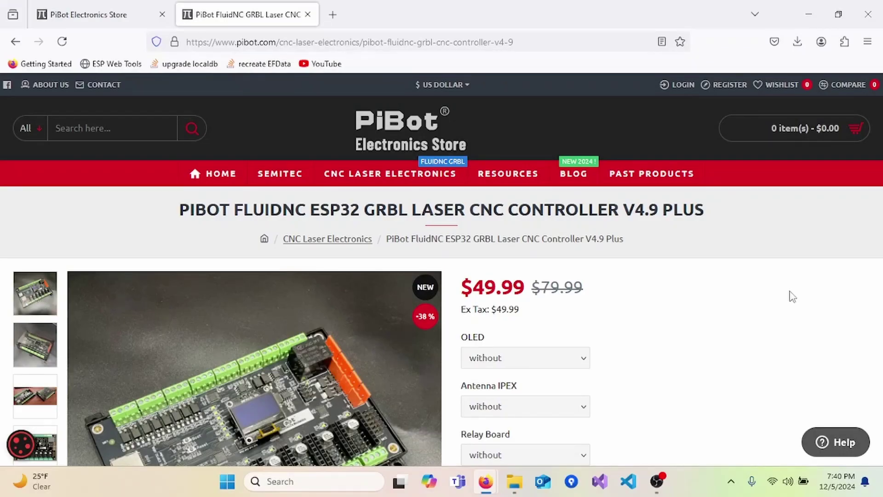
Scroll the V4.9 Plus page to the FluidNC download links and bring up the extracted package folder.
scroll(793, 296, down, 20)
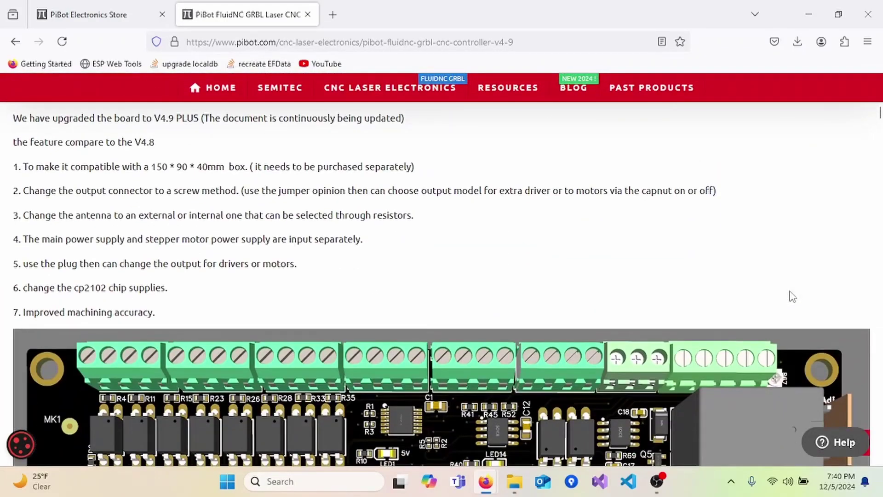
scroll(790, 291, down, 20)
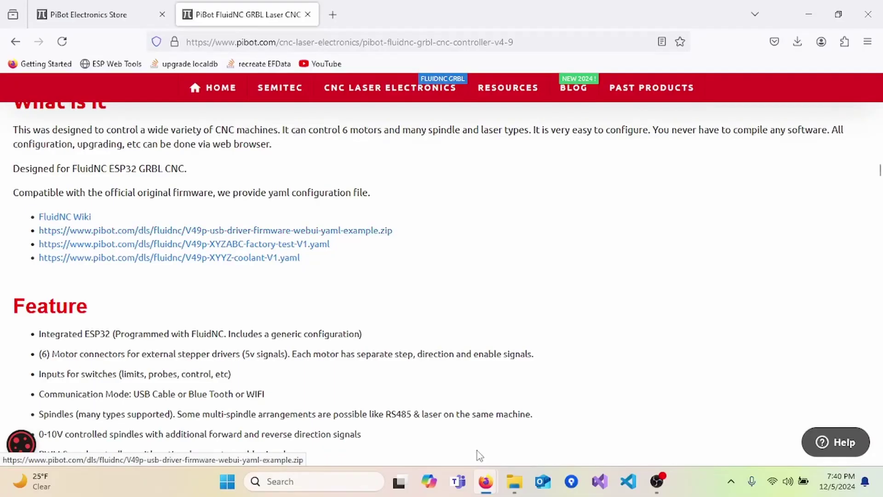
click(514, 481)
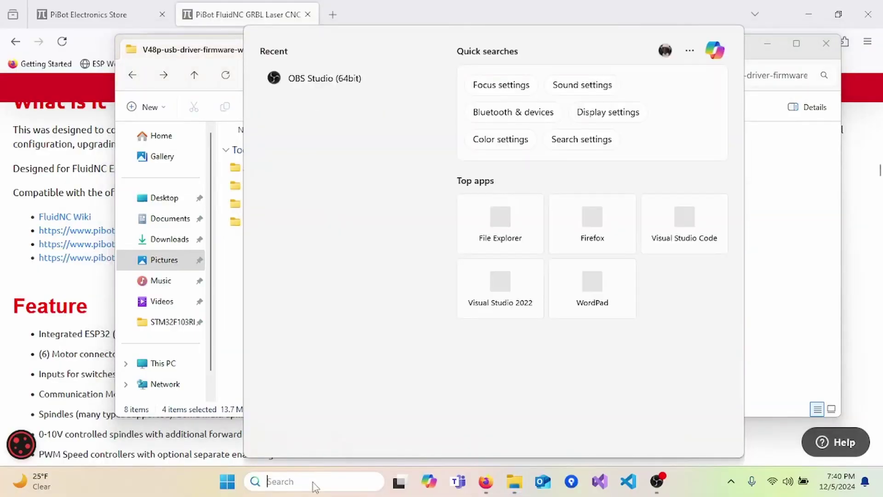
Launch Device Manager by searching 'device' and select the CP2102 USB to UART Bridge Controller.
text(device)
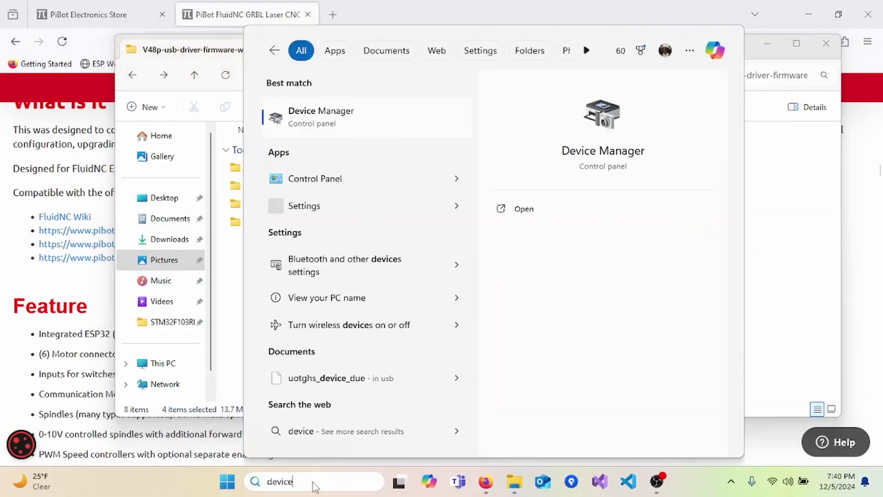
key(Return)
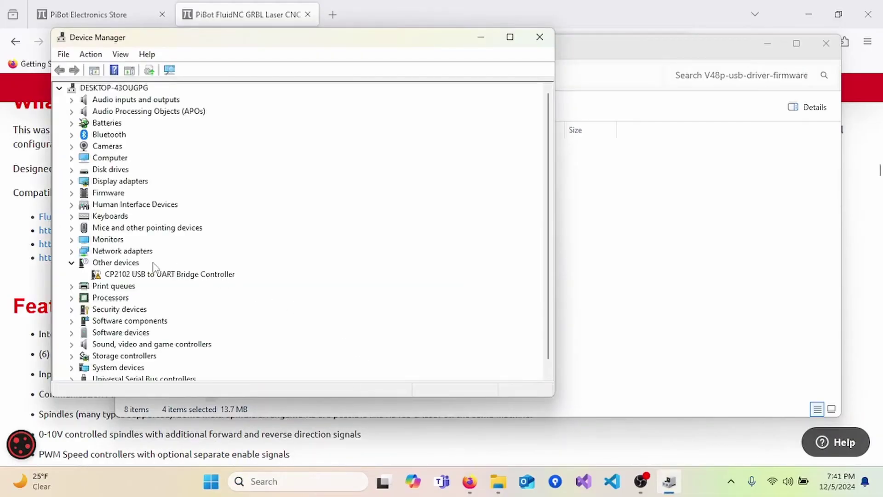
click(143, 275)
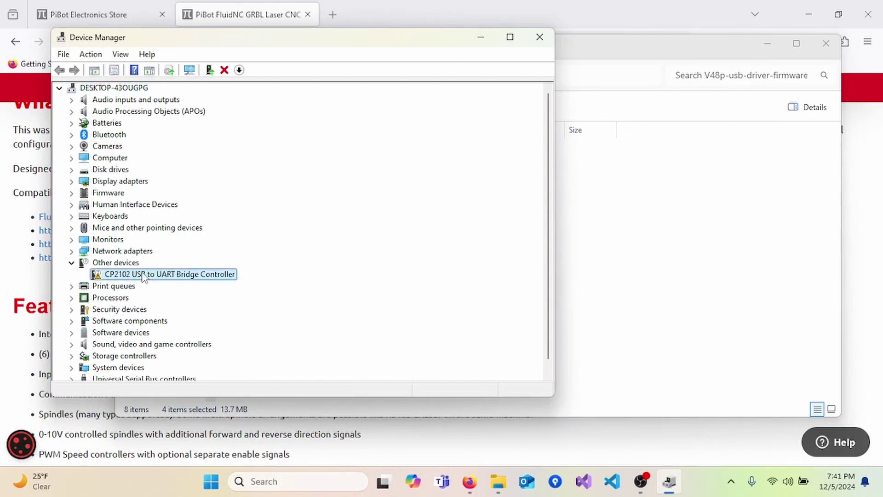
Begin a manual CP2102 driver update, picking from a list with all device types shown.
right_click(144, 276)
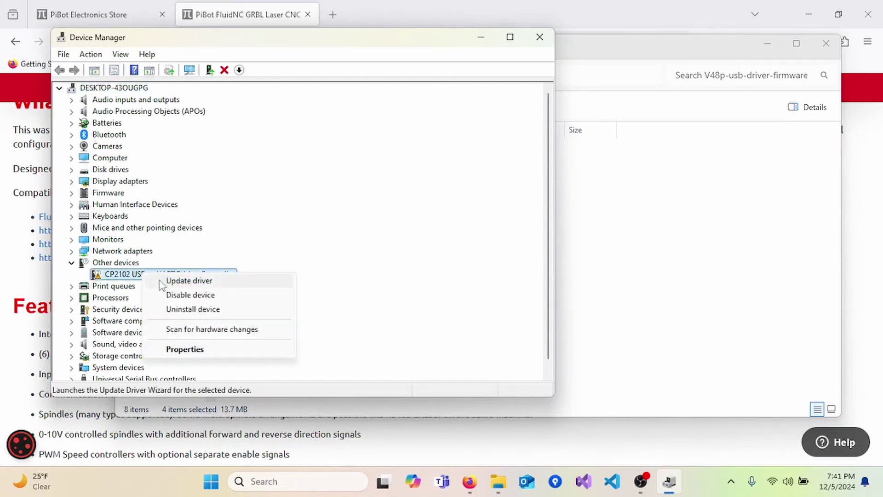
click(168, 284)
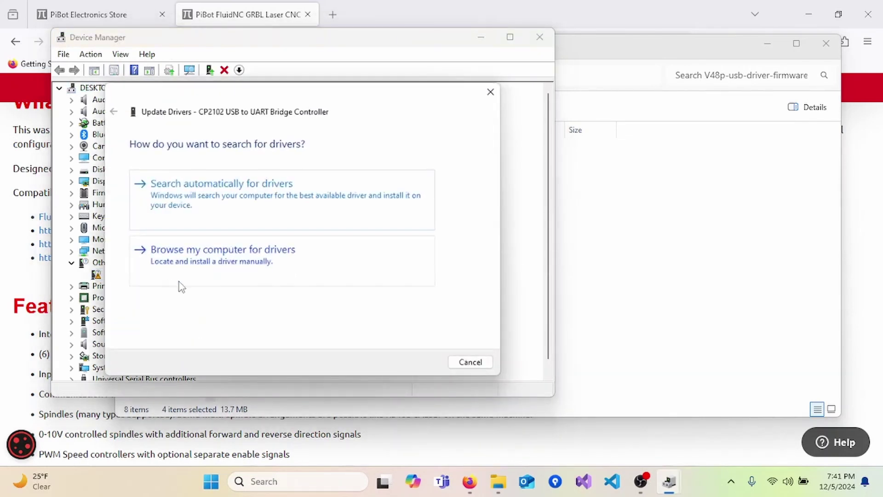
click(244, 273)
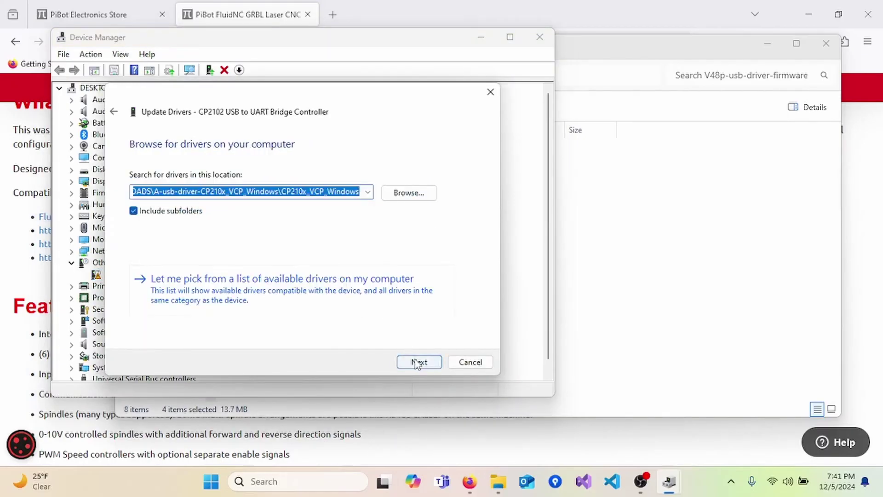
click(342, 301)
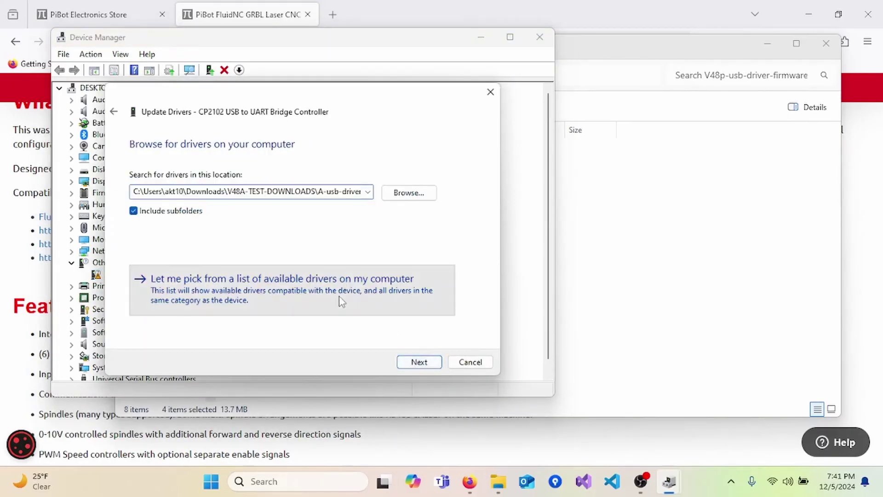
click(423, 363)
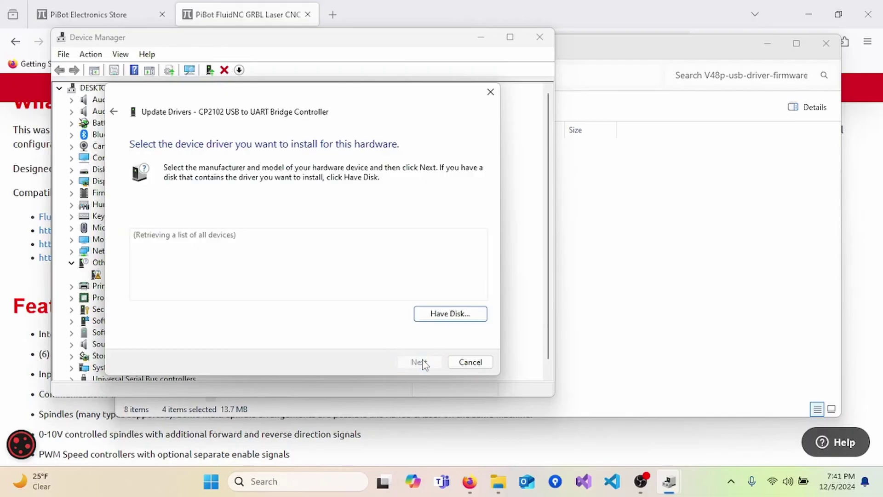
Use Have Disk to choose slabvcp.inf from the downloaded CP210x_VCP_Windows driver folder.
click(461, 321)
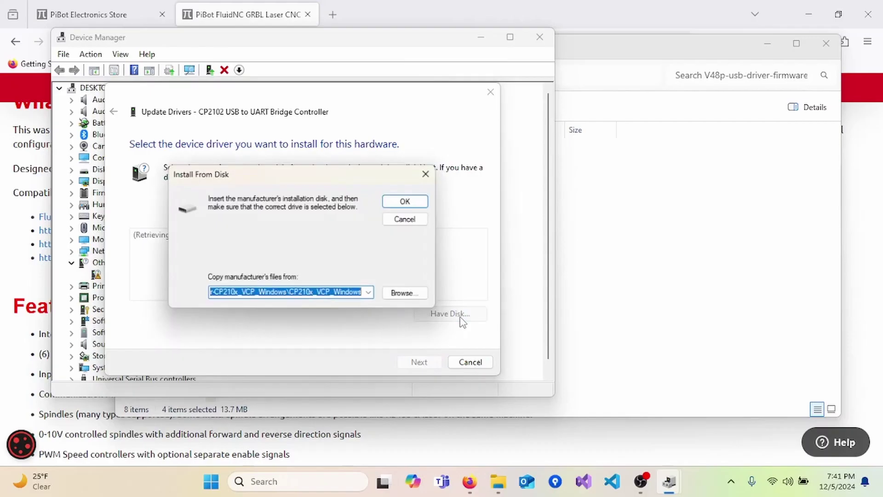
click(417, 296)
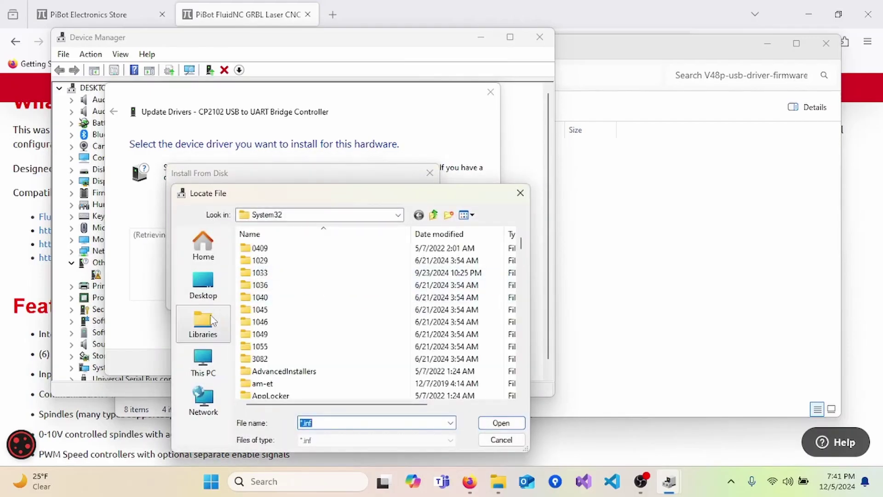
click(208, 319)
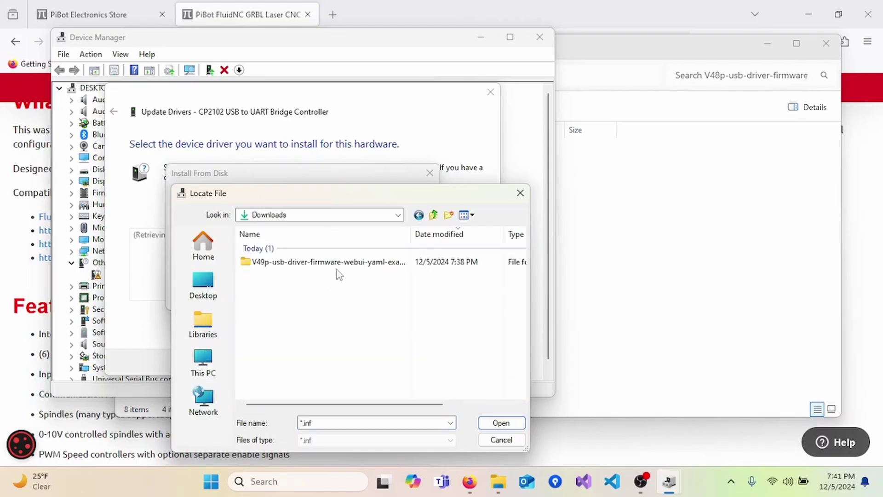
double_click(348, 261)
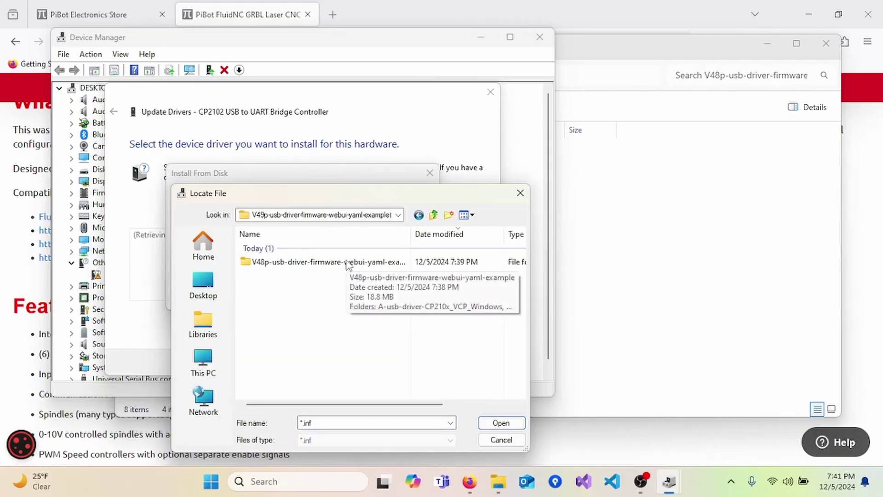
double_click(348, 262)
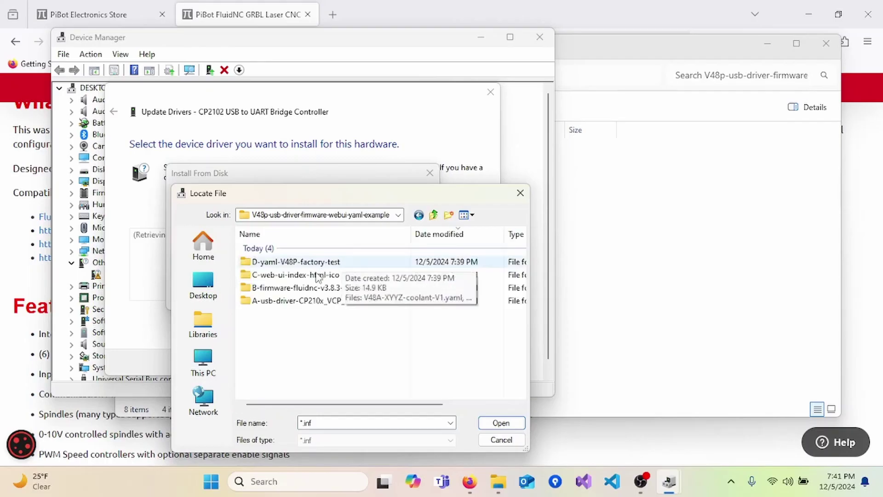
double_click(301, 302)
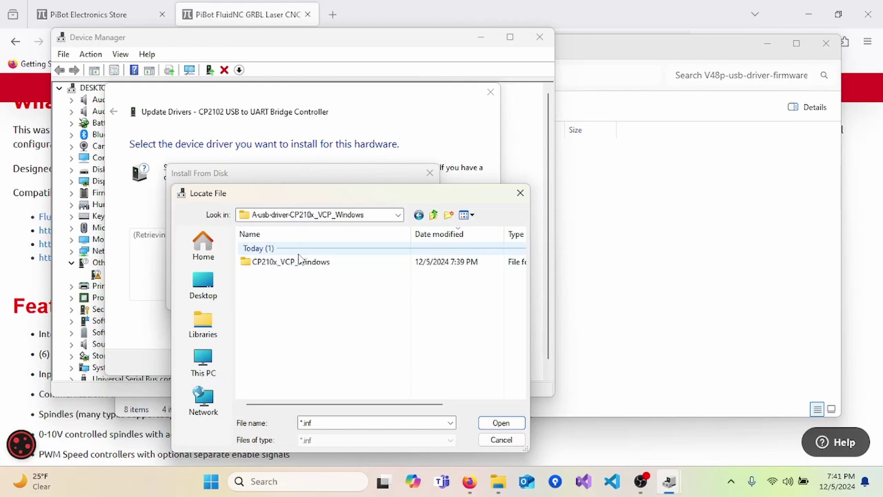
click(299, 266)
double_click(300, 263)
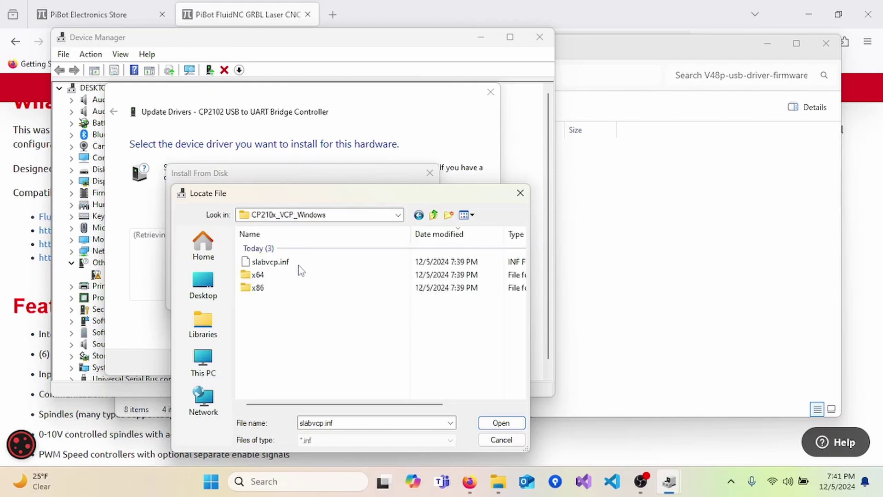
click(282, 262)
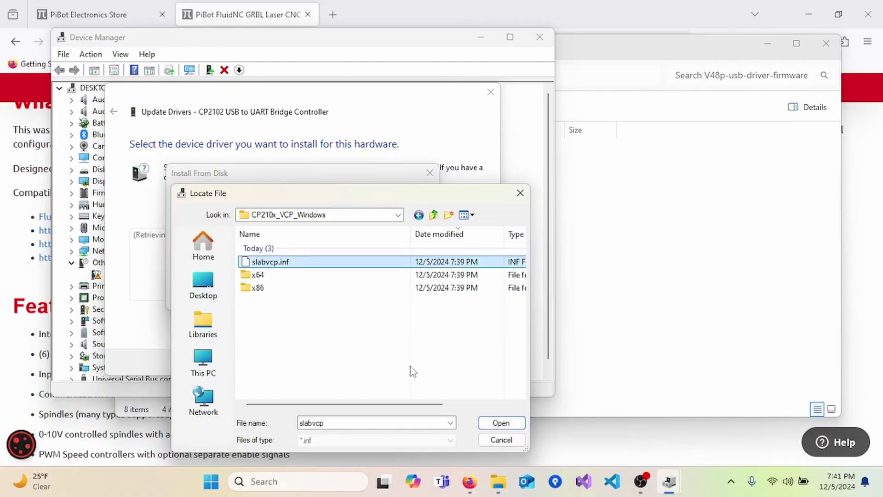
click(502, 423)
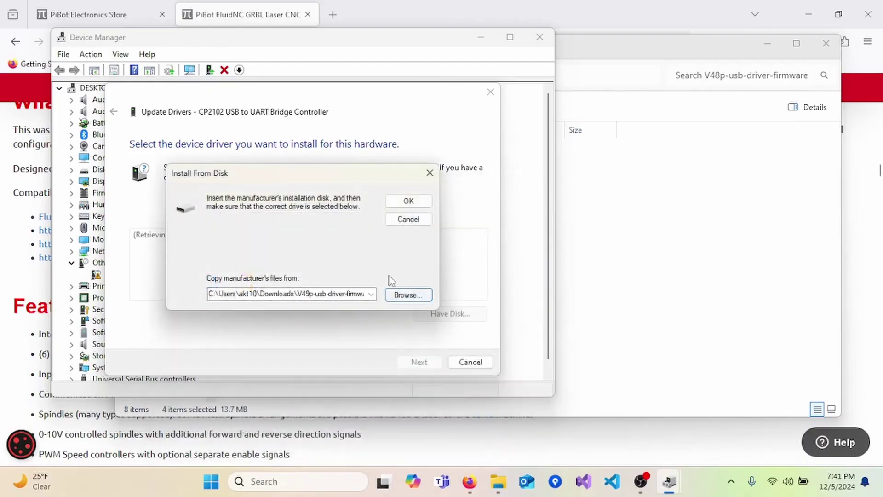
Install the Silicon Labs CP210x USB to UART Bridge driver from that folder and close the wizard.
click(409, 201)
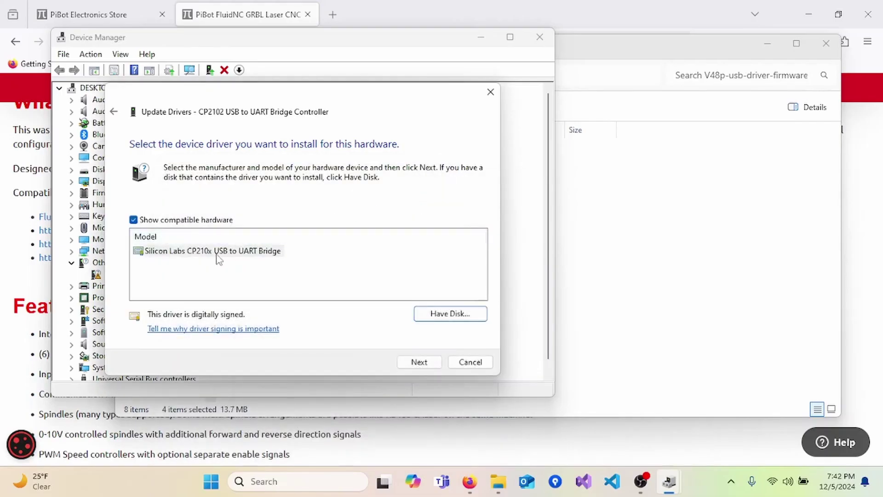
click(245, 258)
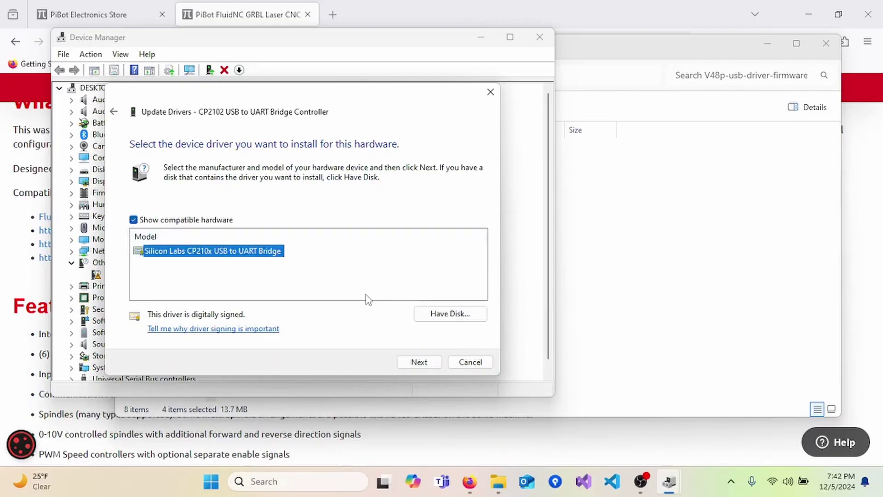
click(416, 364)
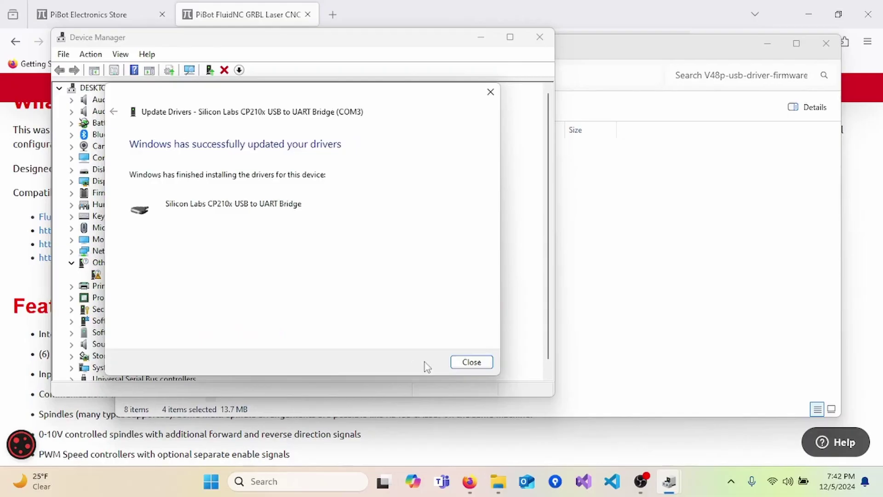
click(469, 363)
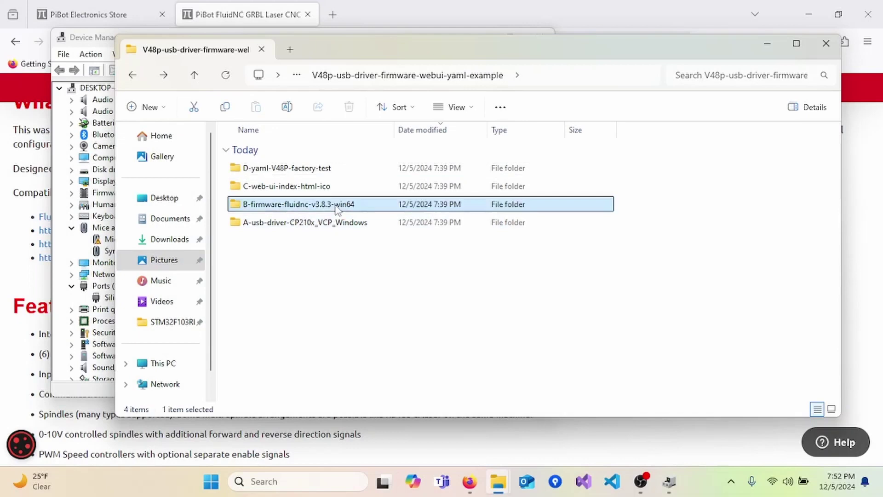
Open B-firmware-fluidnc-v3.8.3-win64, then its fluidnc-v3.8.3-win64 subfolder.
double_click(336, 206)
double_click(292, 169)
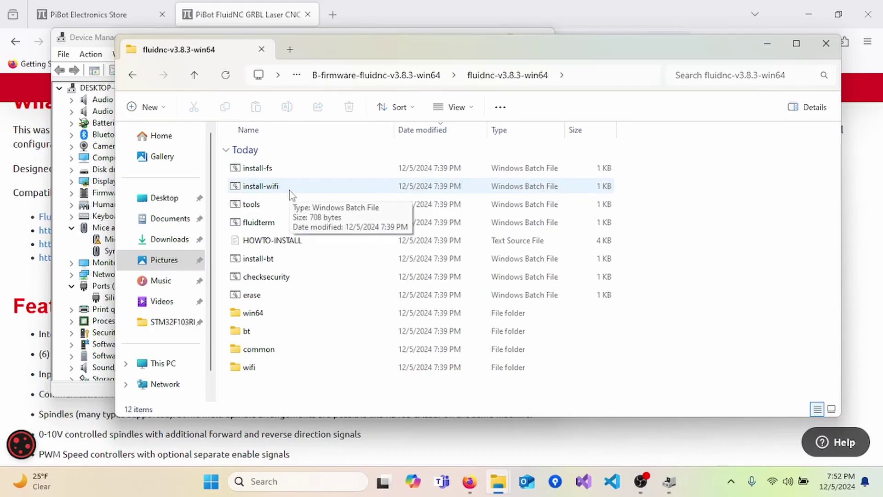
Run install-wifi, choosing More info and Run anyway at the SmartScreen warning.
double_click(291, 192)
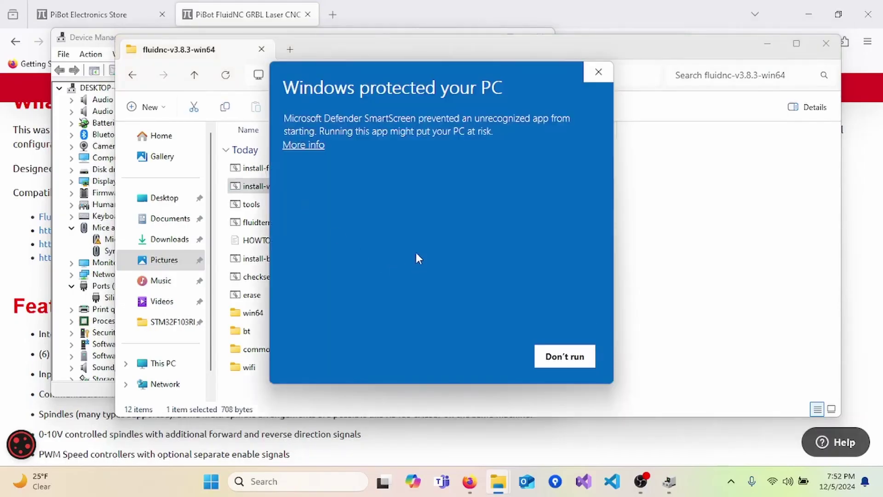
click(313, 145)
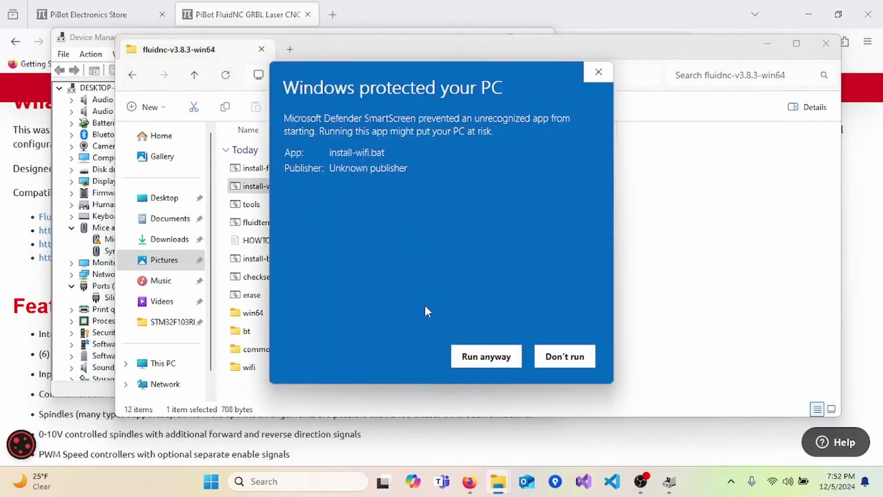
click(469, 357)
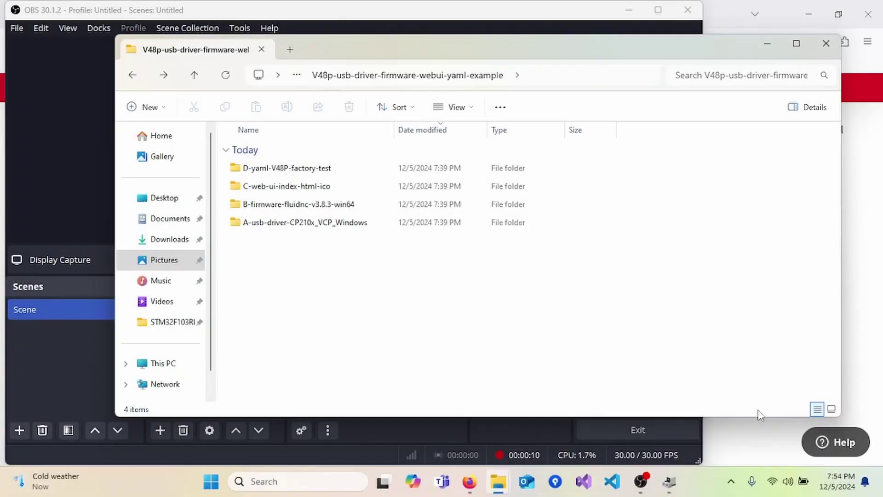
Join the FluidNC Wi-Fi network from Quick Settings, entering its security key.
click(776, 486)
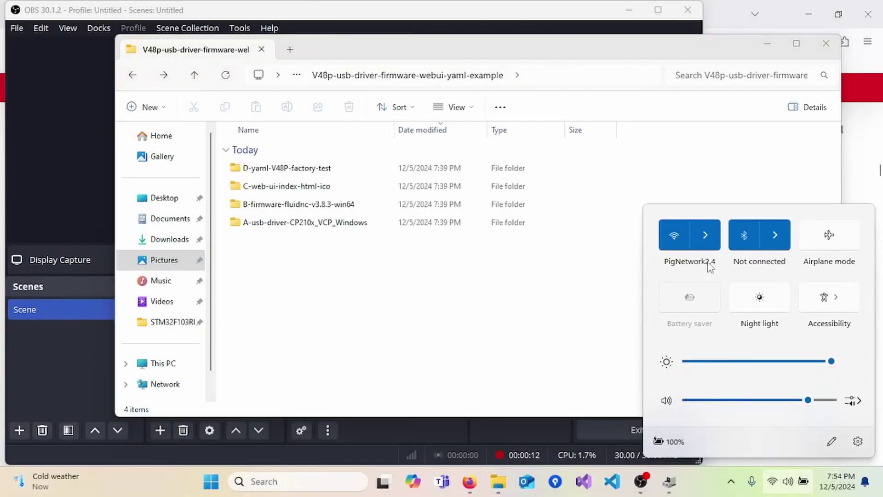
click(708, 241)
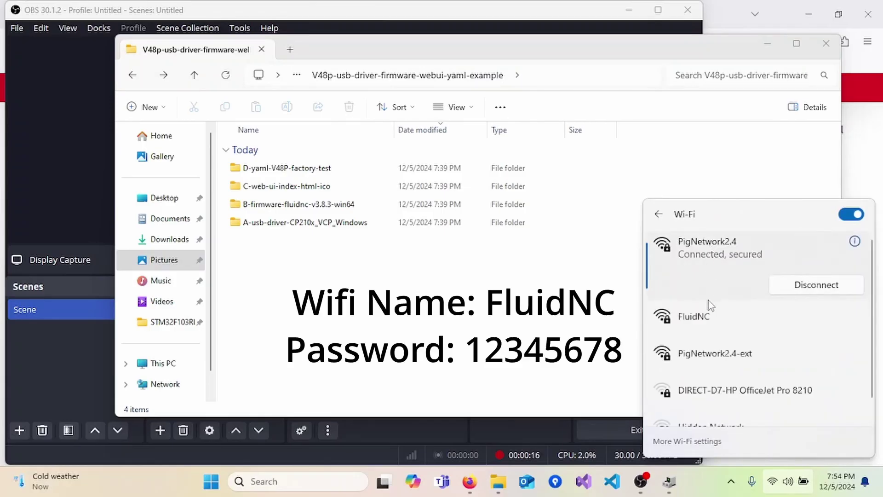
click(710, 320)
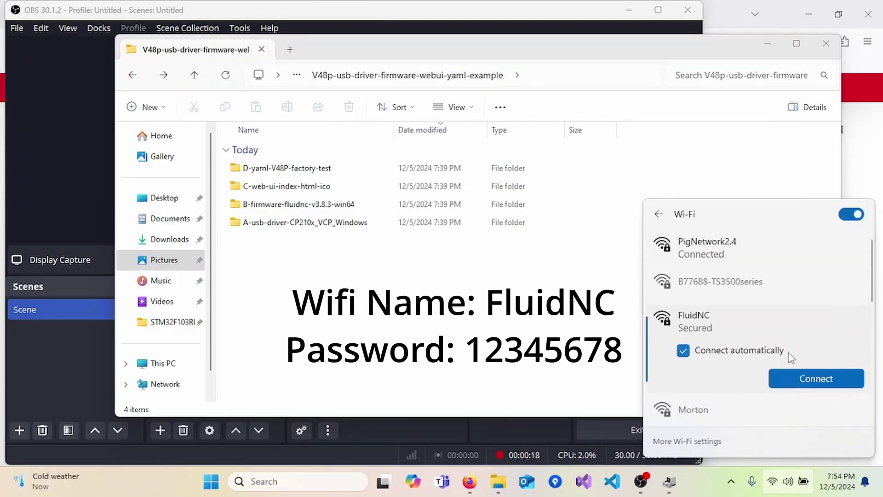
click(801, 377)
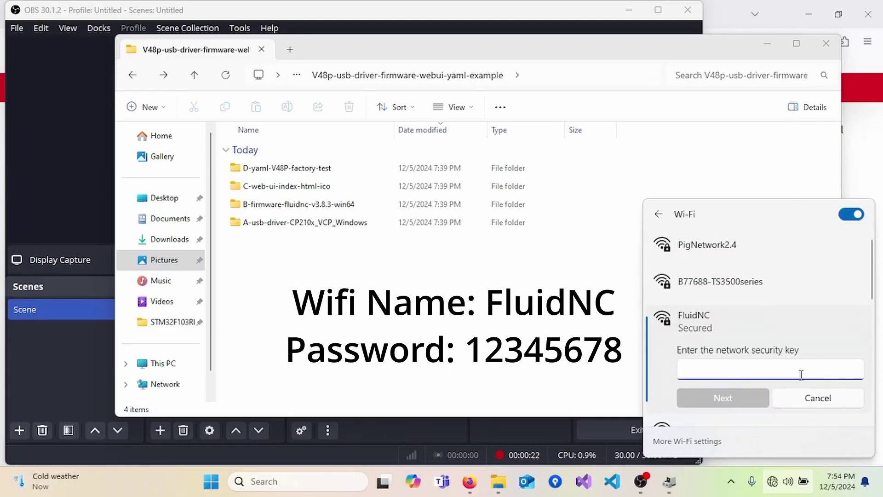
text(1234567)
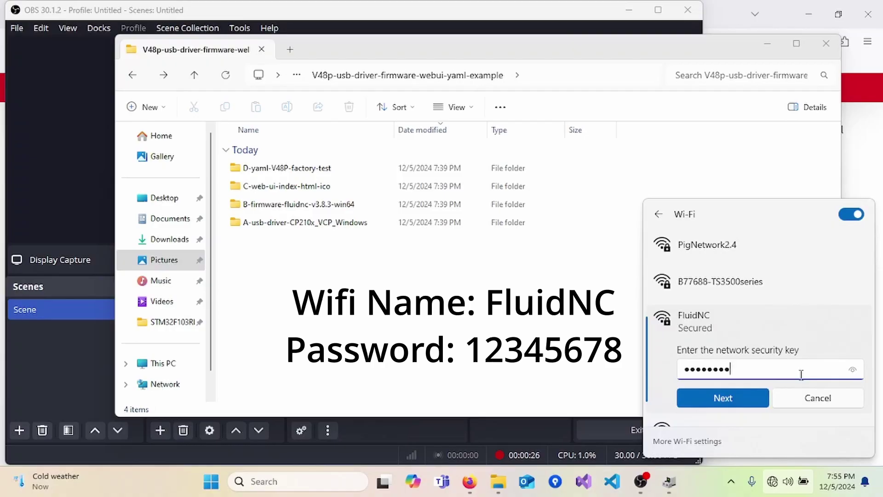
click(741, 395)
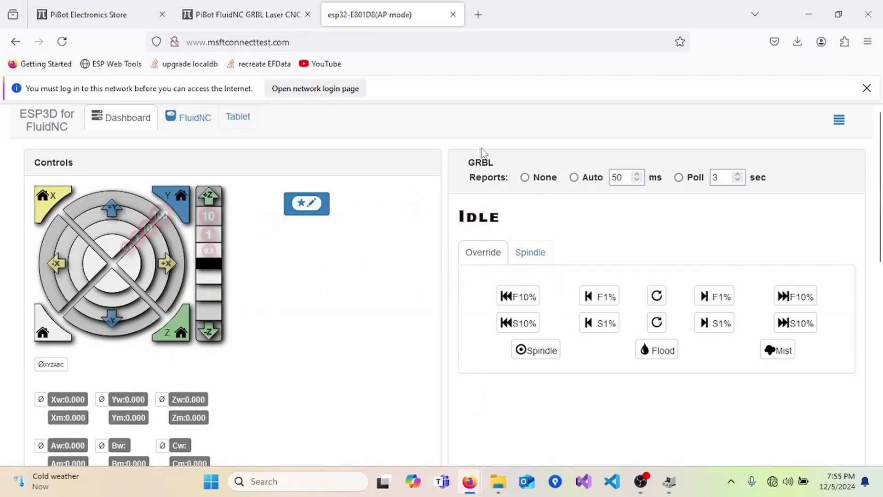
Switch from the dashboard to the FluidNC tab to view the flash settings.
click(196, 118)
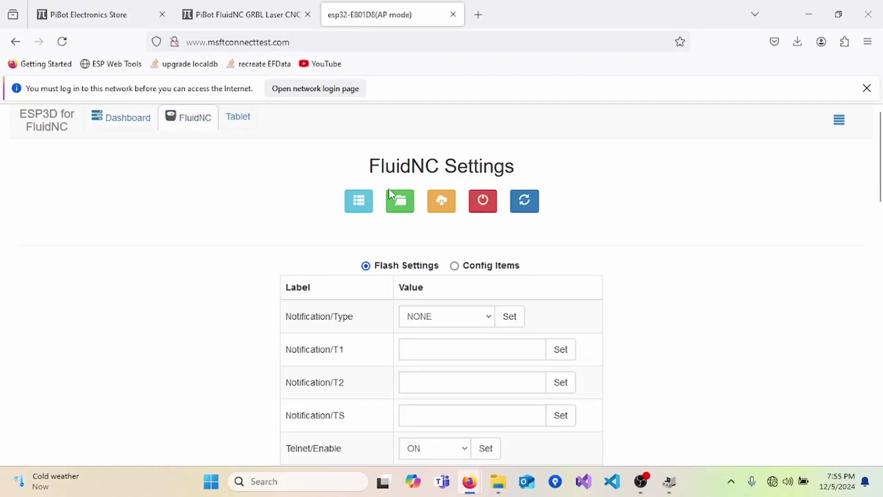
Upload favicon and index.html from C-web-ui-index-html-ico through Manage local files.
click(400, 202)
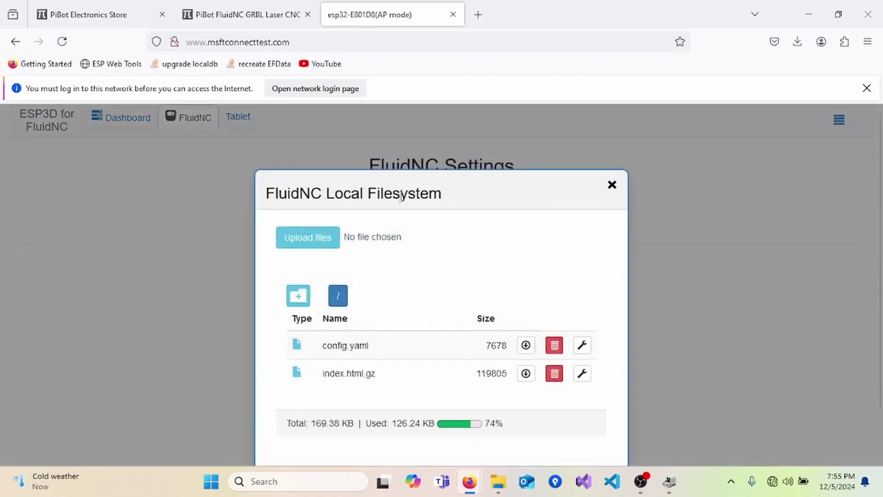
click(307, 237)
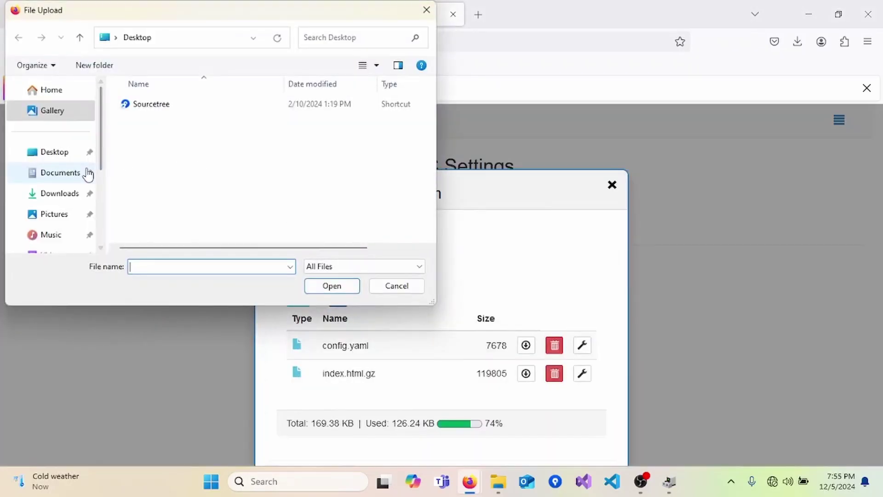
click(49, 196)
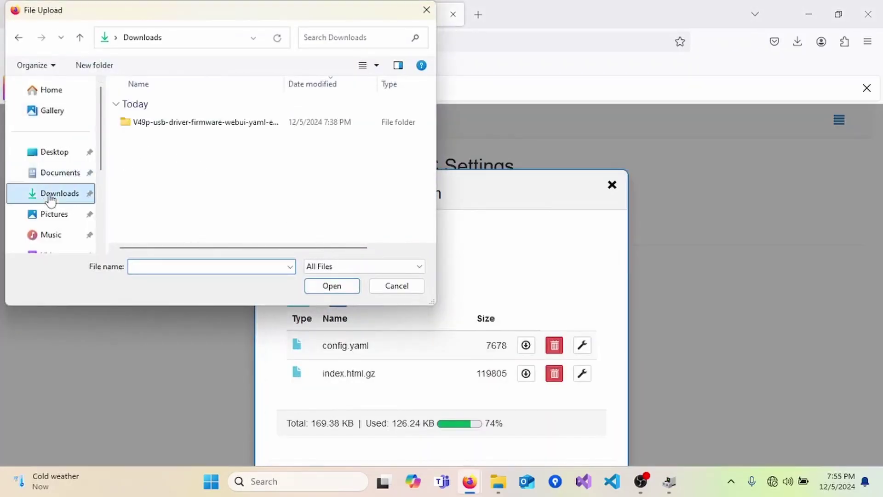
click(190, 130)
double_click(191, 130)
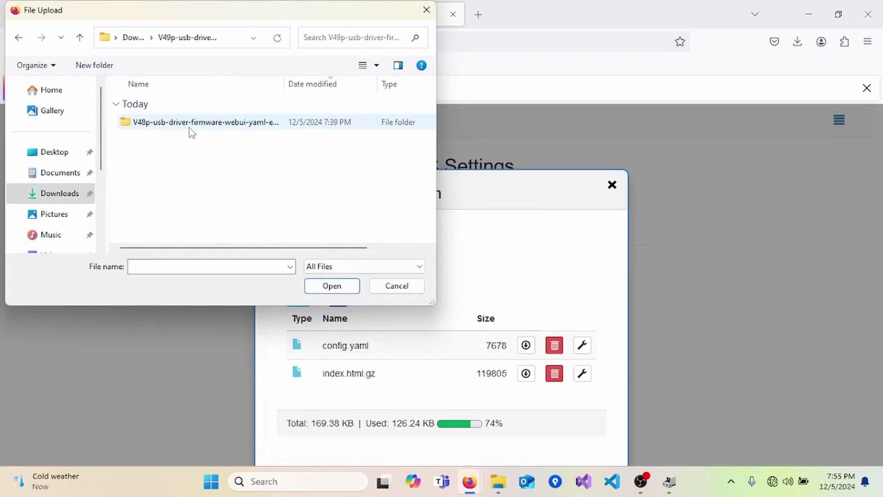
double_click(189, 129)
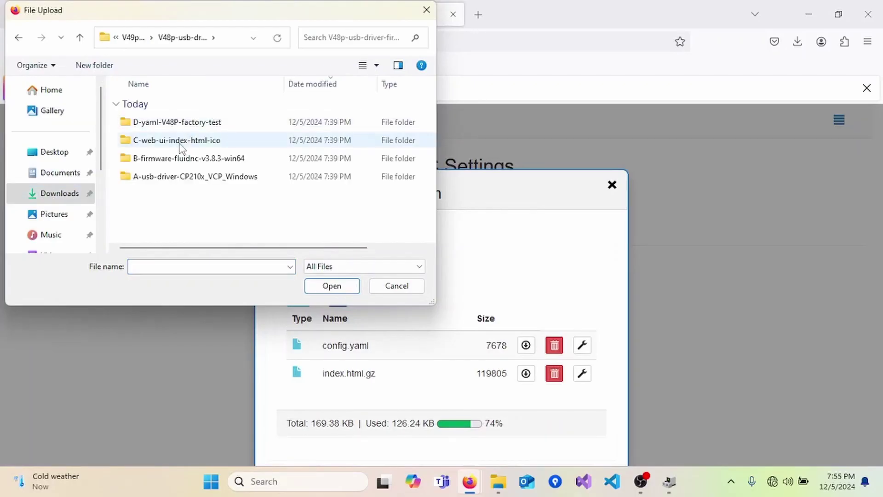
double_click(180, 144)
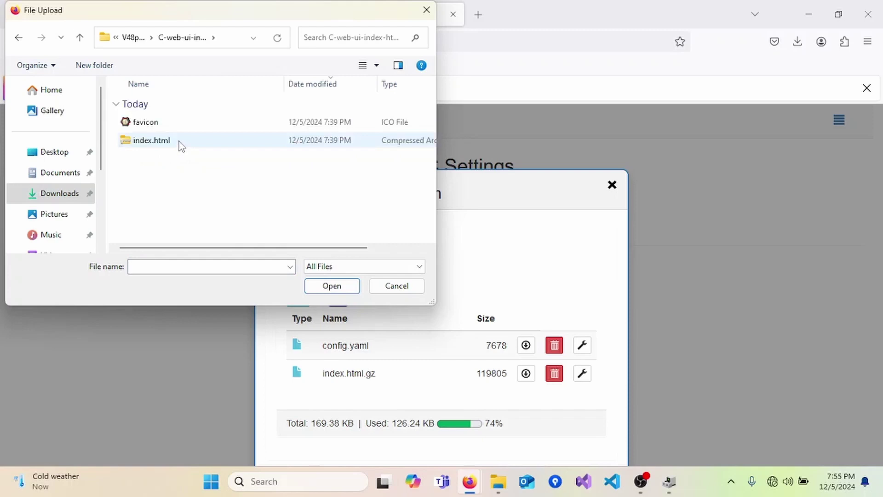
click(179, 143)
ctrl+click(184, 130)
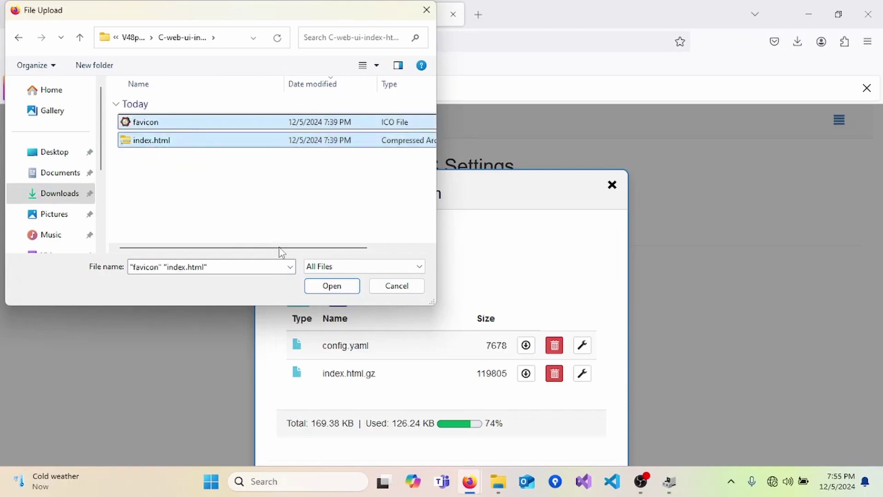
click(328, 286)
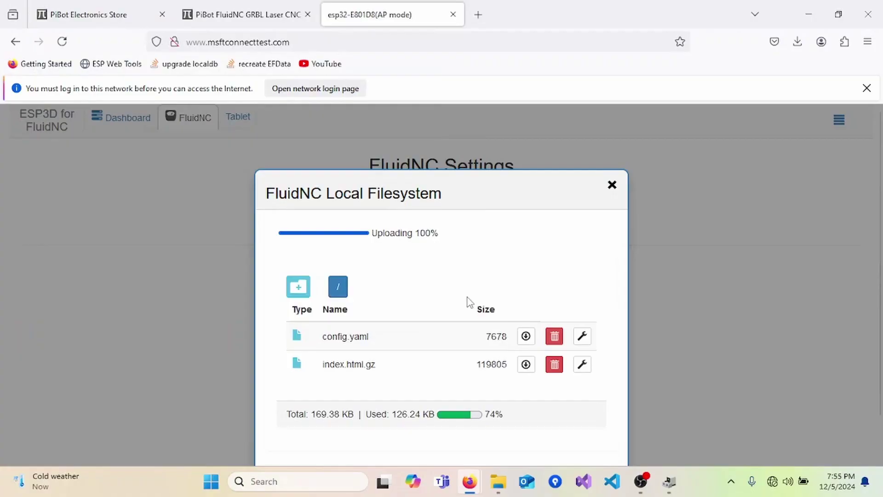
scroll(470, 302, down, 2)
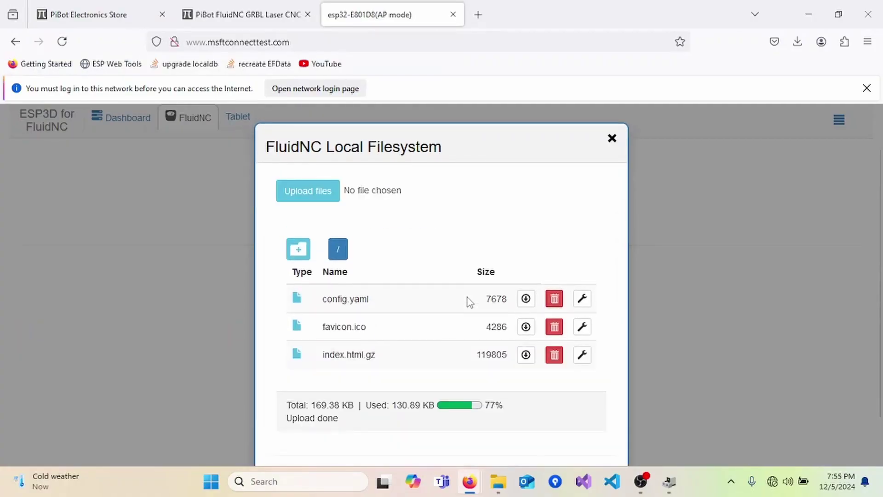
scroll(469, 302, down, 2)
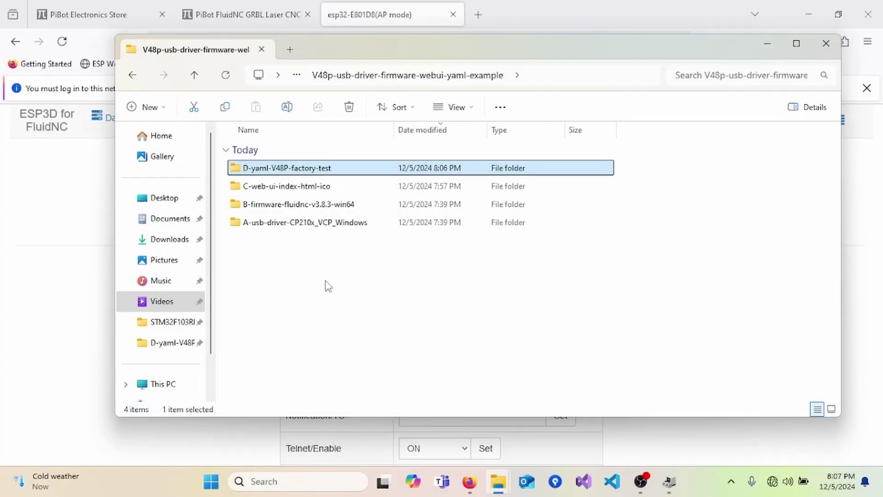
In the D-yaml-V48P-factory-test folder, rename V49p-XYZABC-factory-test-V1 to V49p-XYZABC-test-V1.
double_click(259, 170)
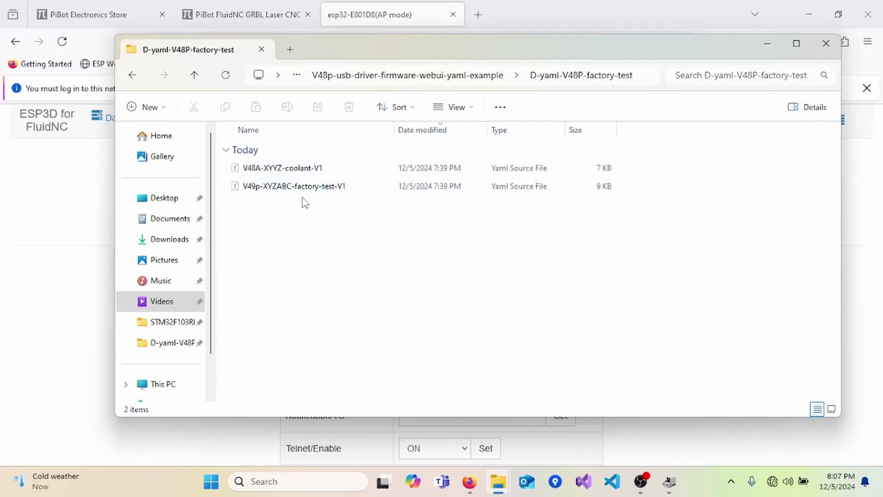
click(313, 189)
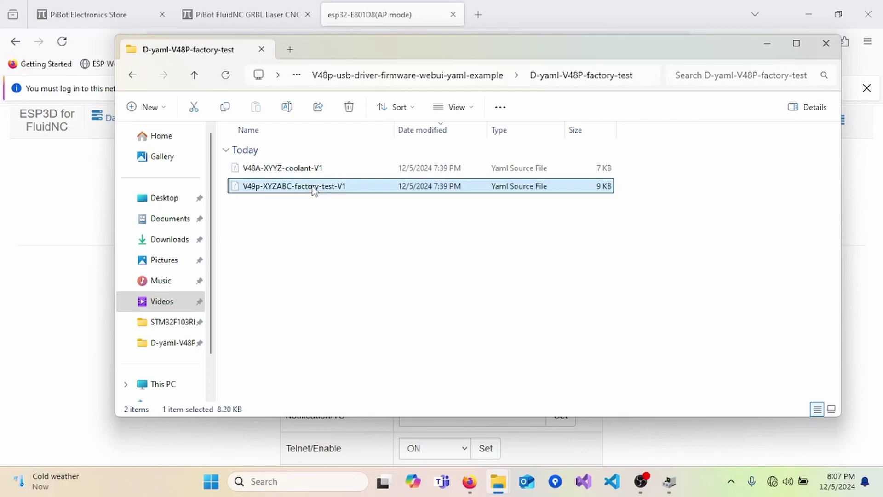
click(314, 189)
double_click(313, 186)
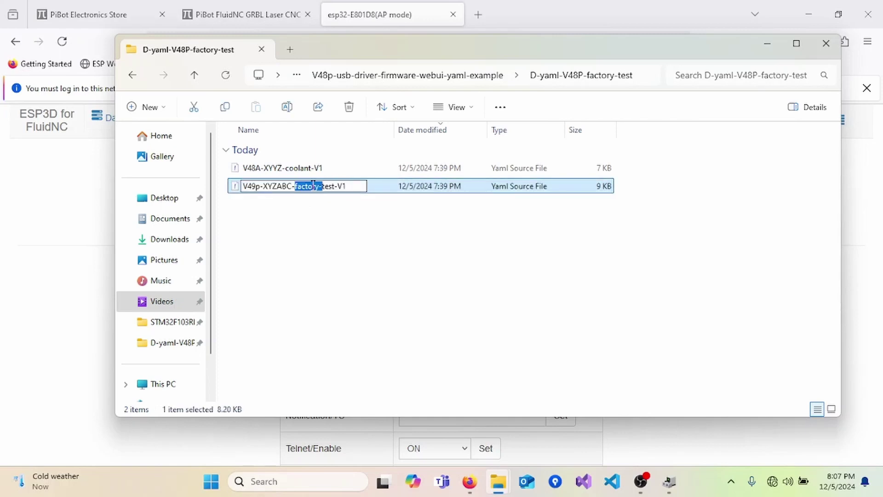
key(BackSpace)
key(Return)
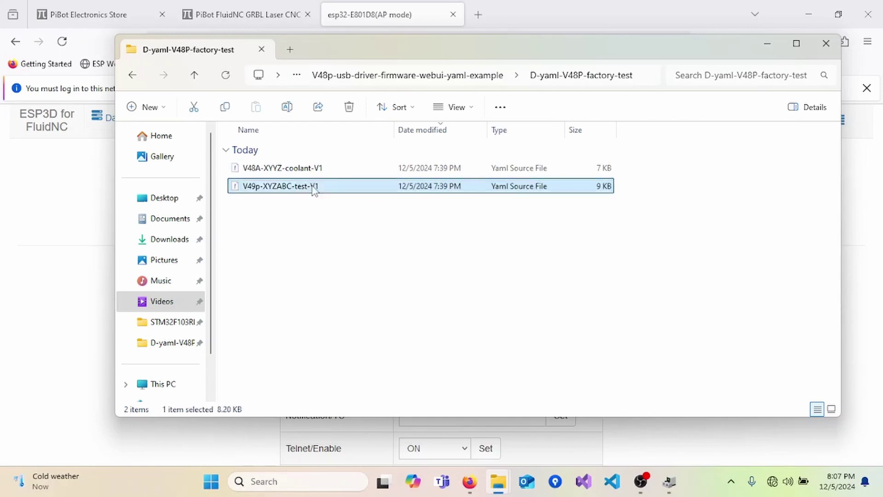
Upload V49p-XYZABC-test-V1.yaml to the controller's local files through Manage local files.
click(73, 266)
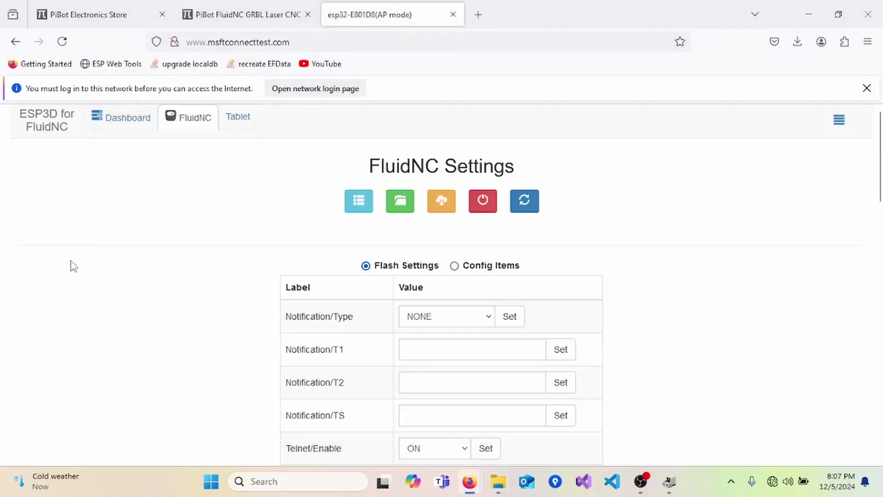
click(400, 201)
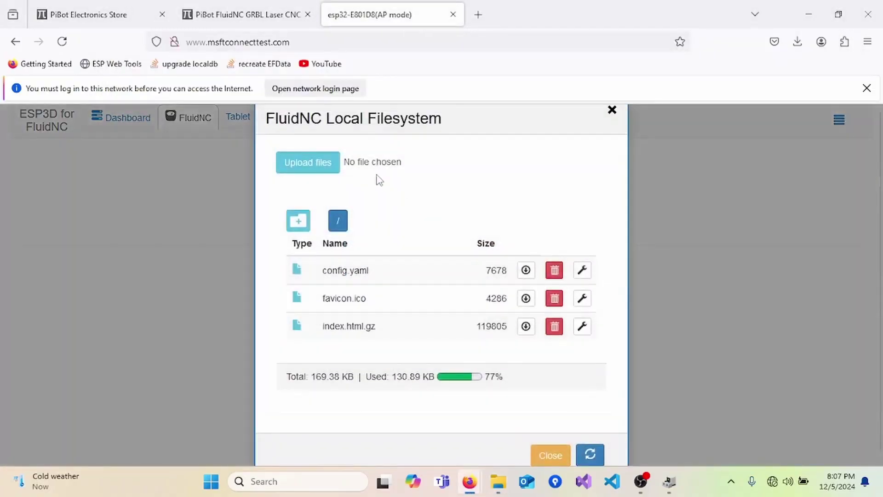
click(322, 165)
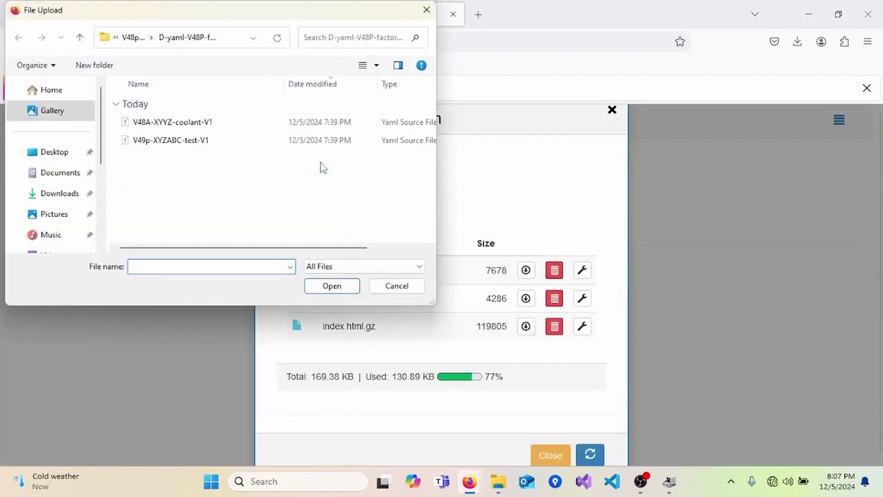
click(173, 141)
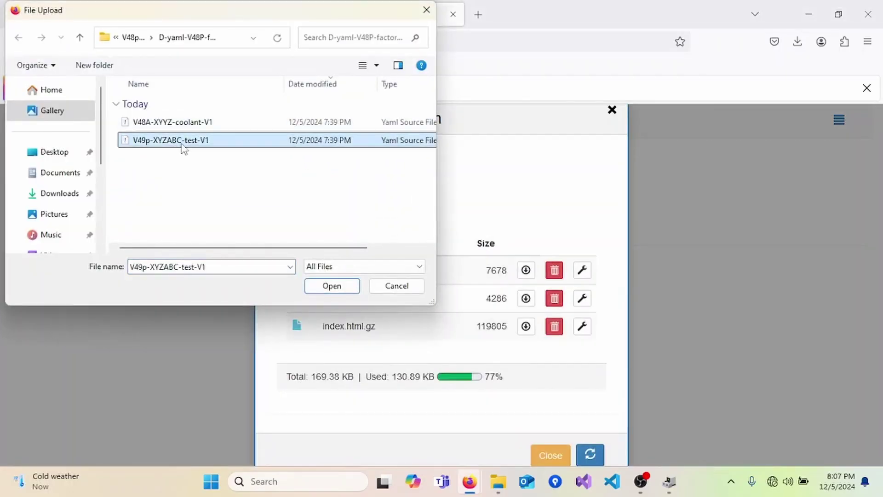
click(212, 267)
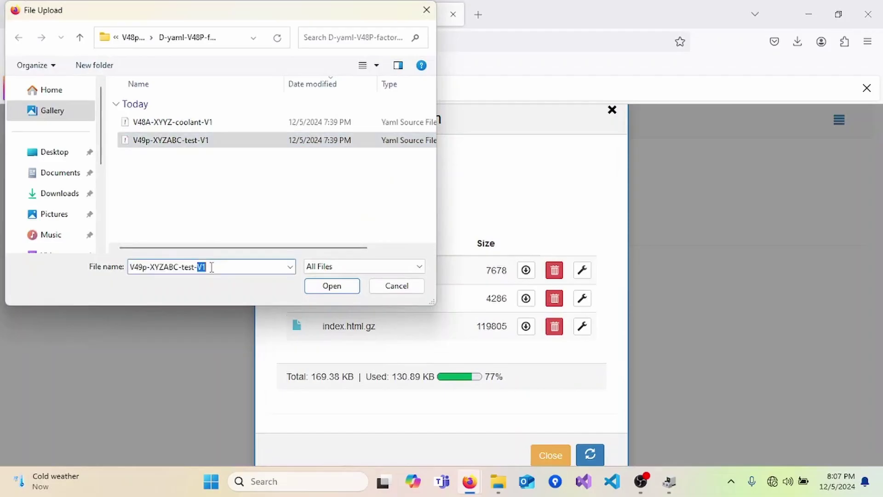
double_click(212, 267)
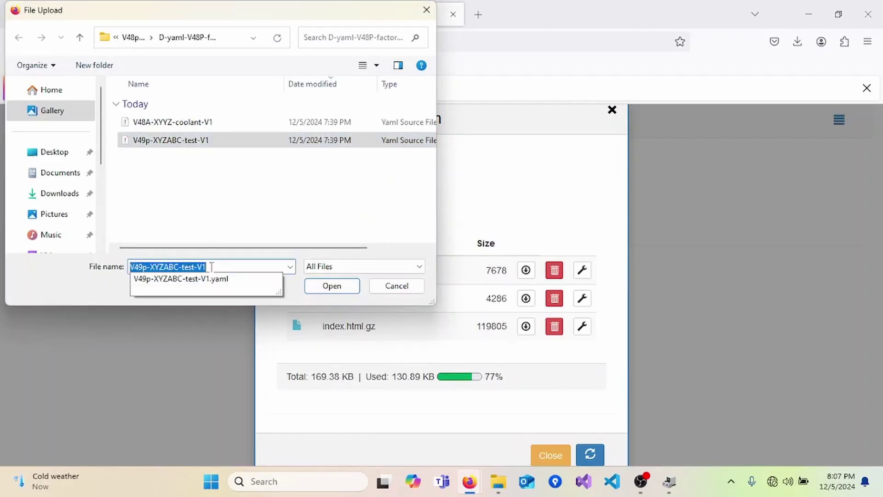
click(331, 287)
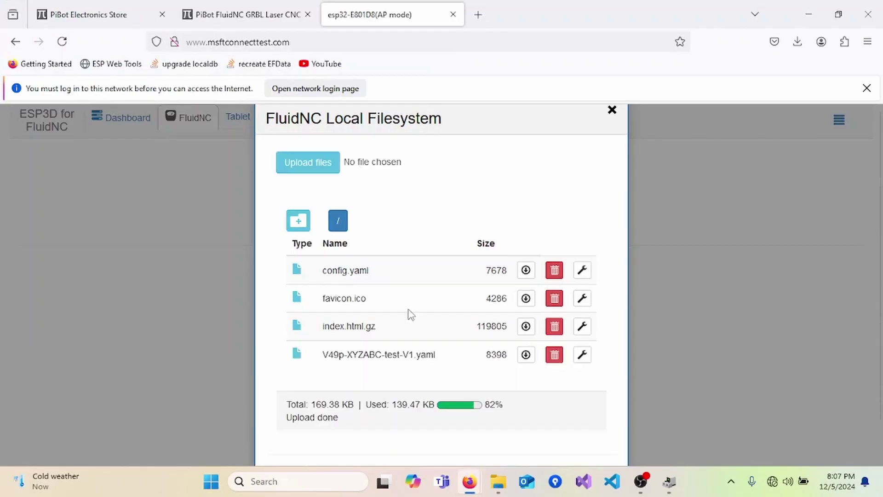
scroll(408, 314, down, 2)
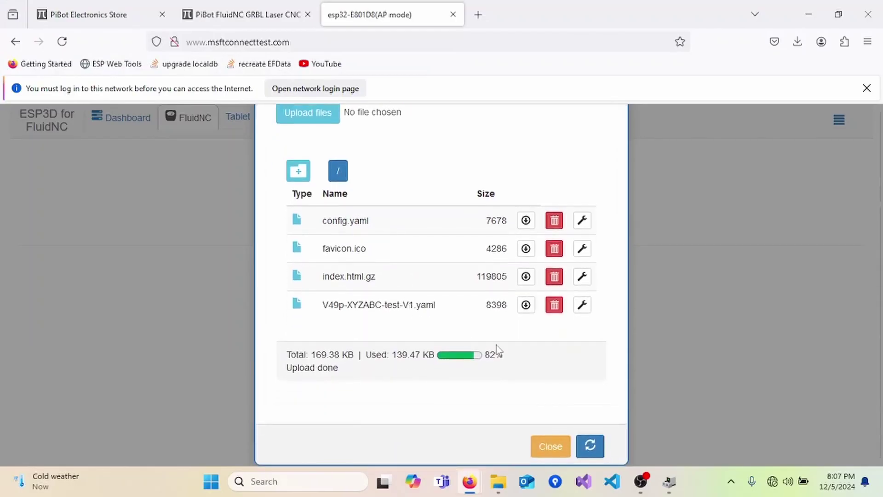
Close the file list and change Config/Filename from config.yaml to V49p-XYZABC-test-V1.yaml.
click(550, 455)
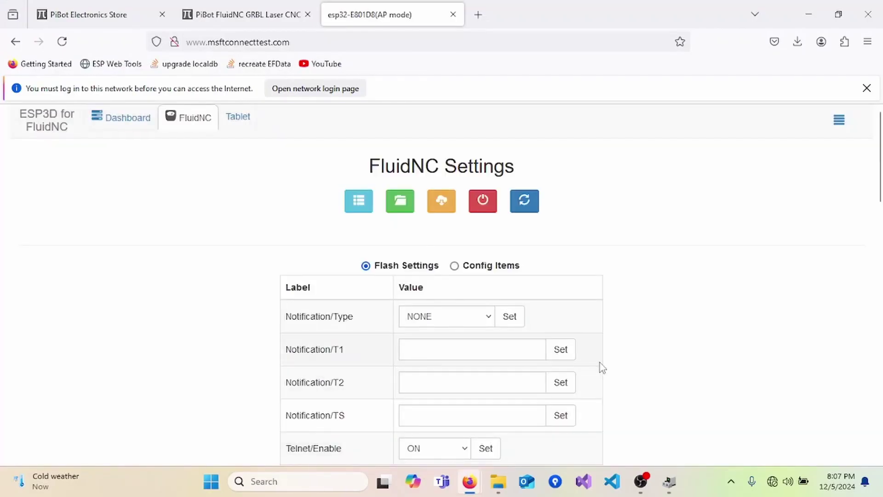
scroll(600, 363, down, 5)
scroll(600, 363, down, 3)
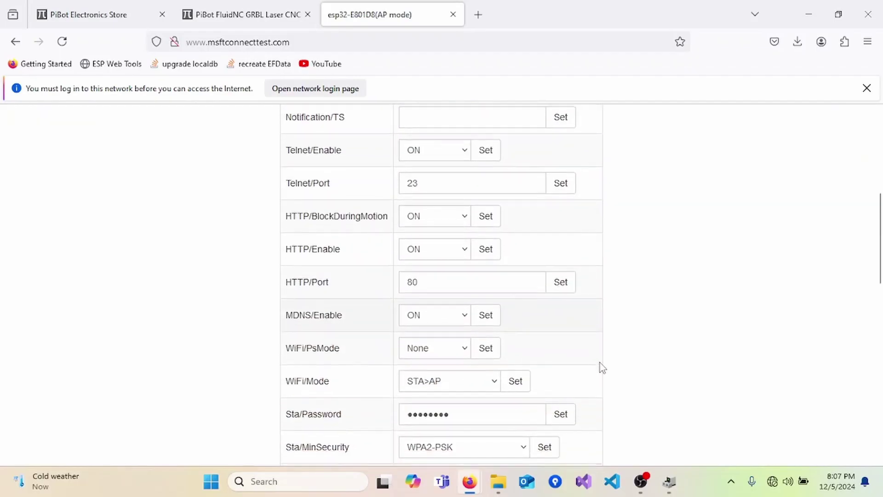
scroll(600, 363, down, 6)
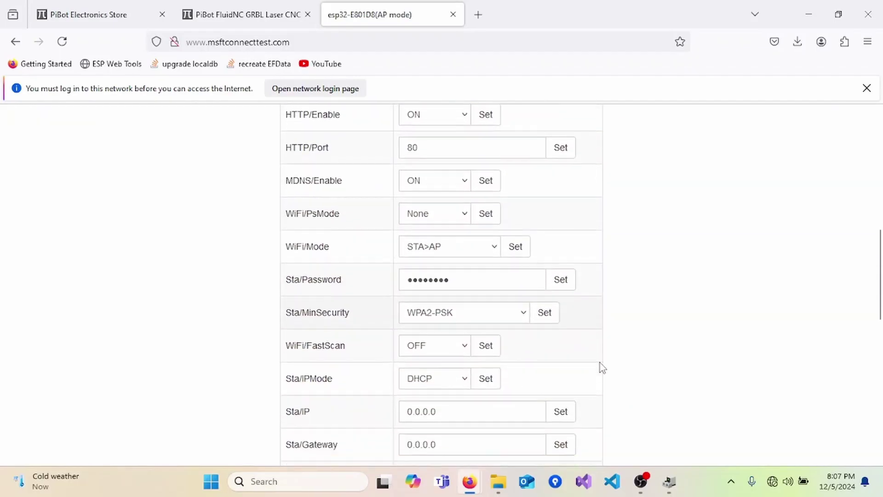
scroll(600, 362, down, 5)
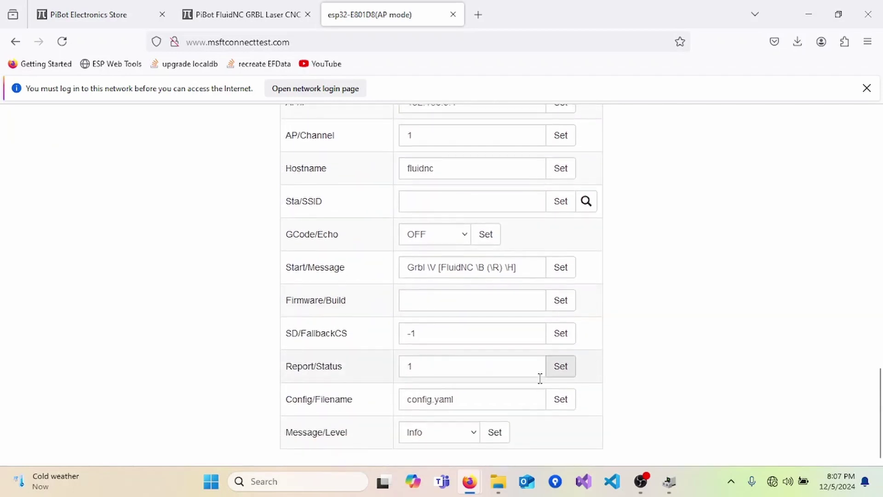
double_click(485, 398)
triple_click(485, 399)
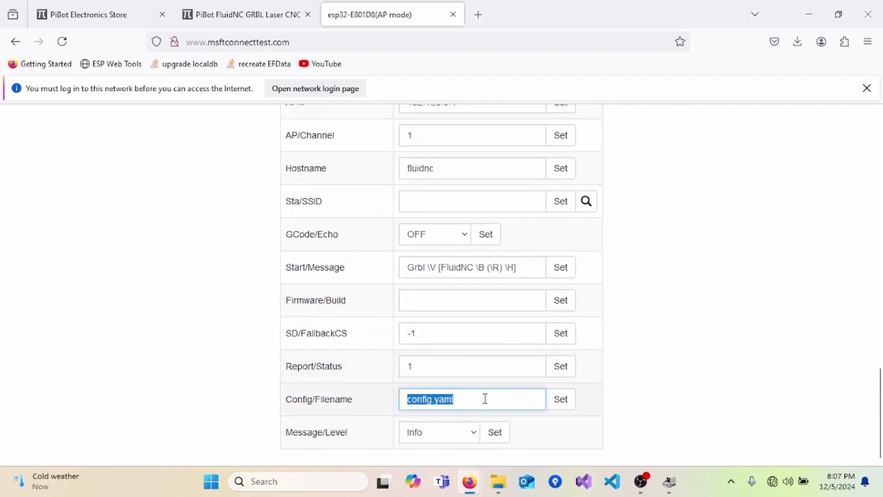
text(V49p-XYZABC-test_V1)
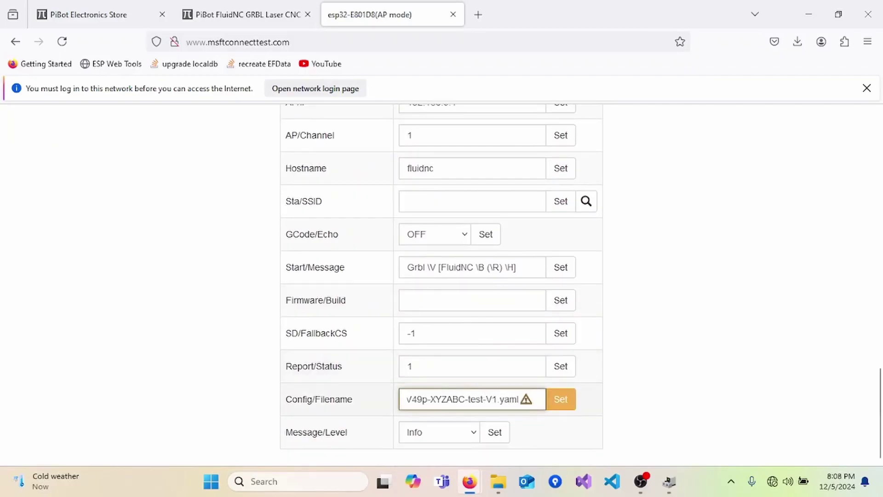
click(569, 402)
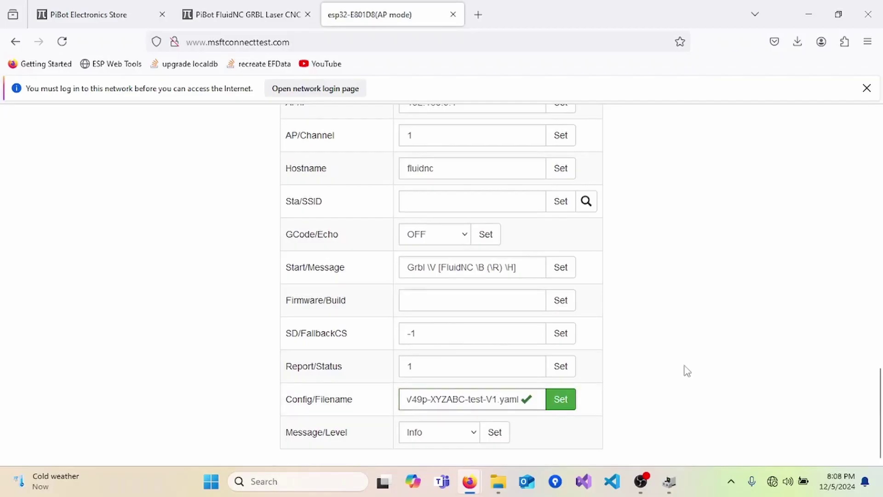
scroll(688, 371, up, 5)
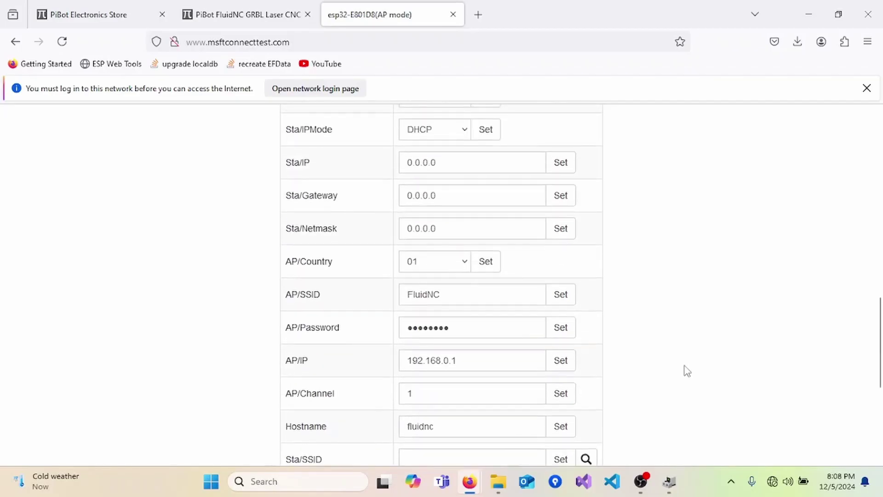
scroll(687, 371, down, 5)
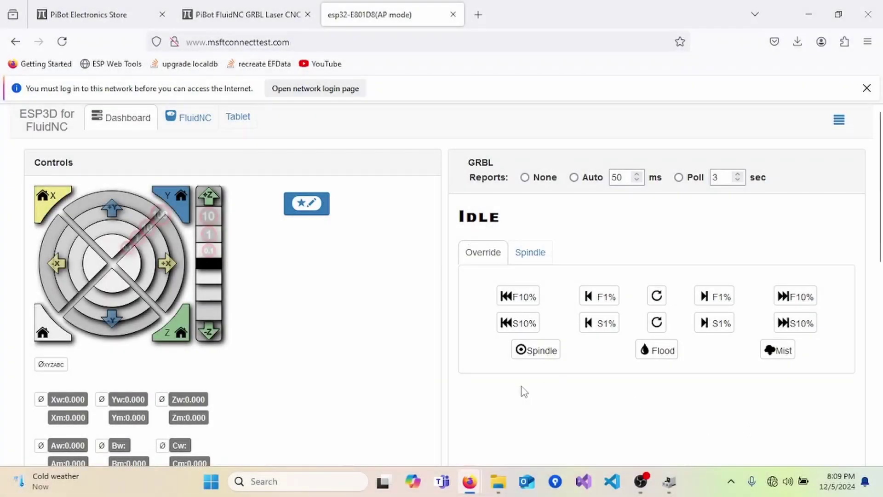
Jog X and Y from the dashboard dial, finishing with Y -100 and X +100 moves.
click(161, 261)
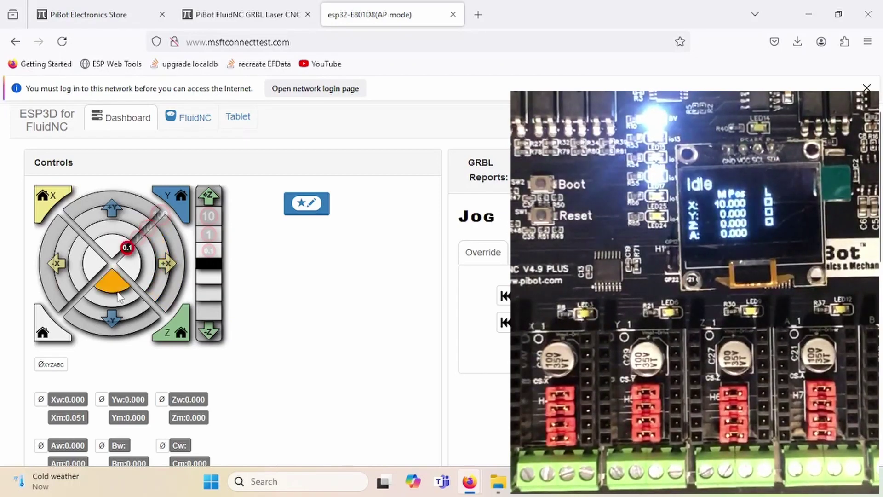
click(112, 315)
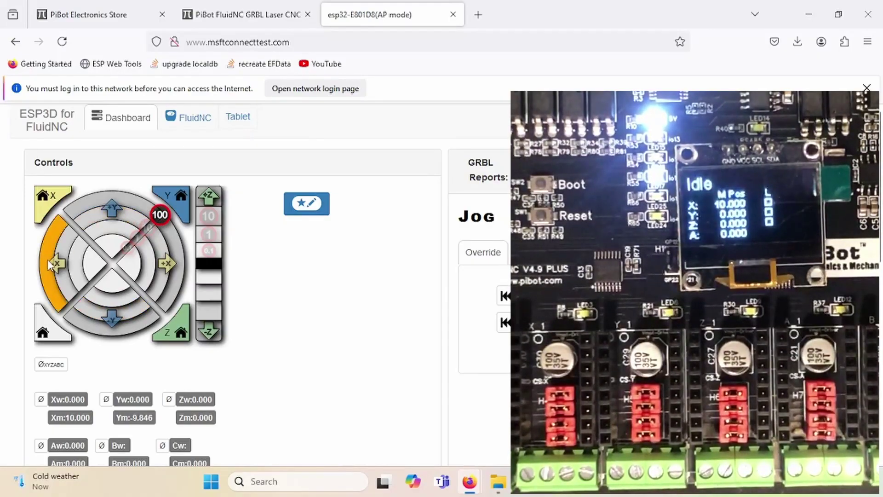
click(59, 262)
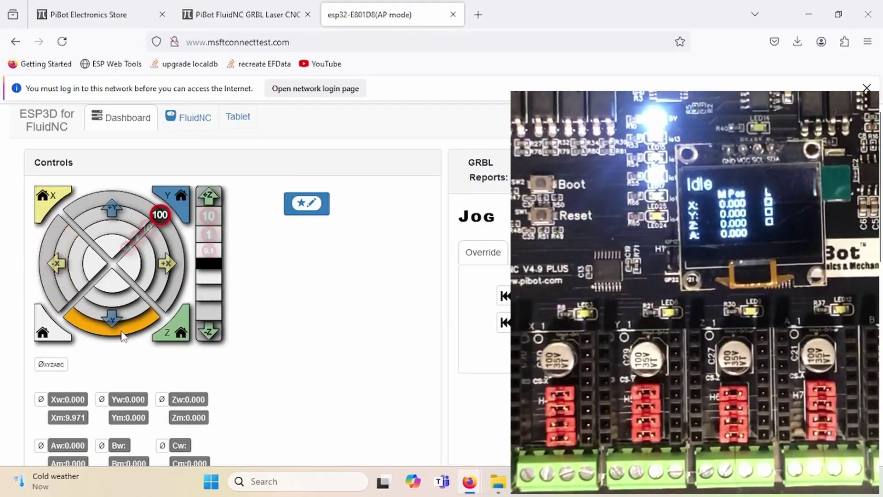
click(123, 334)
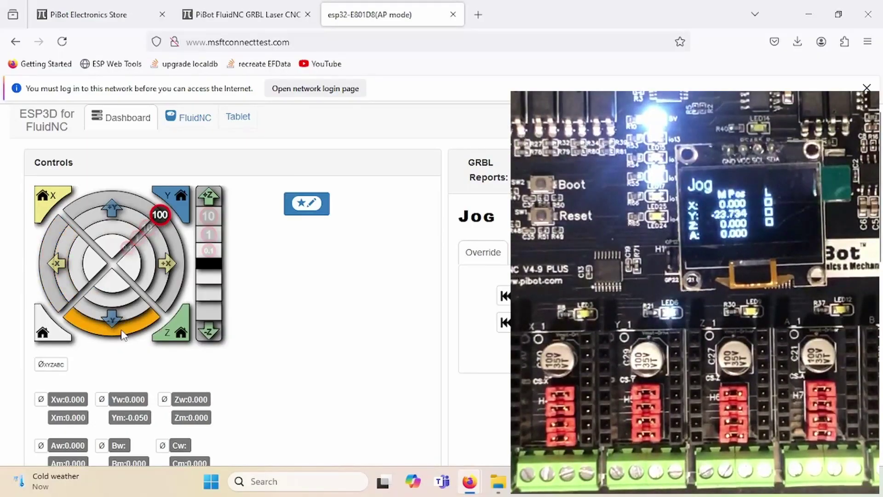
click(174, 272)
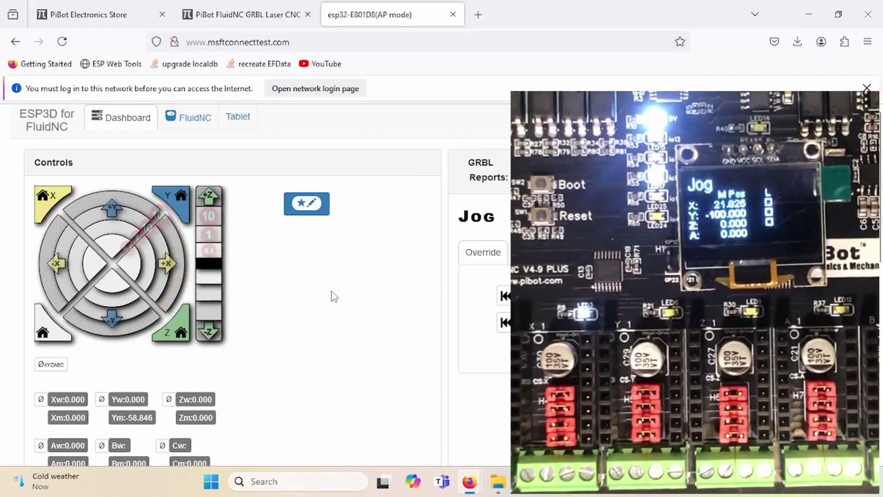